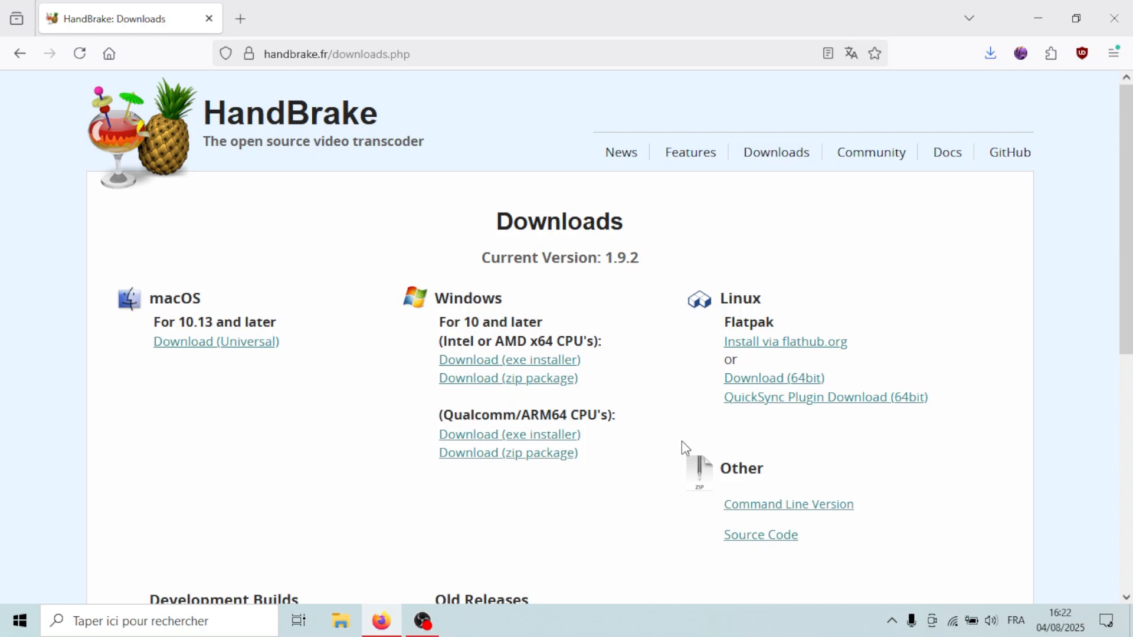
- Launch HandBrake from the desktop and load DEMO.mp4 as the source video
click(1131, 631)
drag(145, 97, 1, 105)
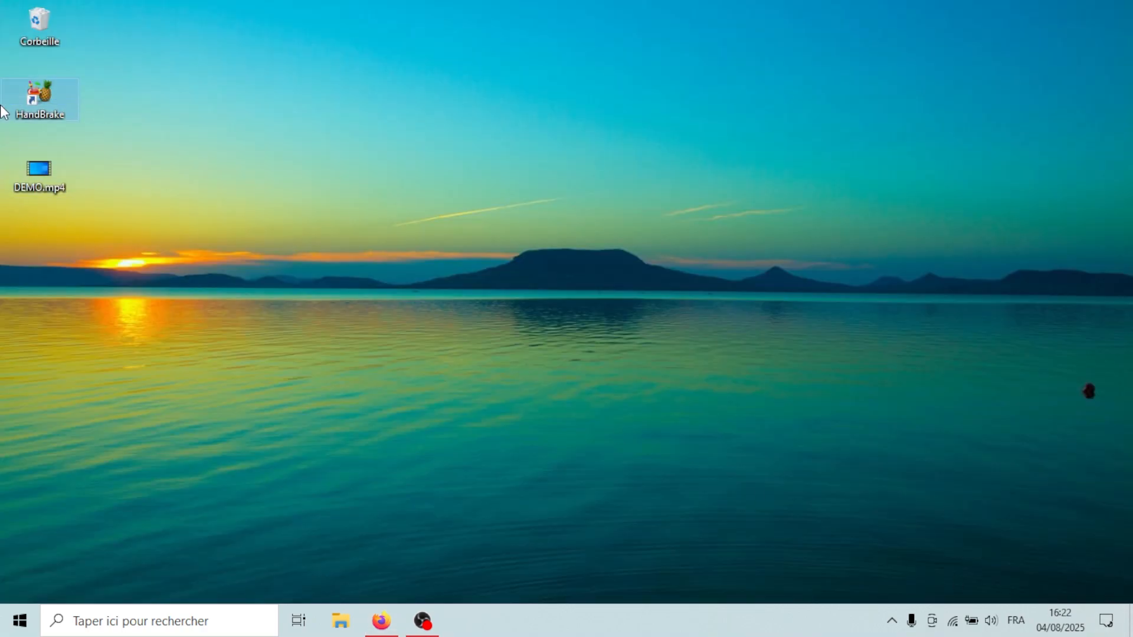
double_click(41, 101)
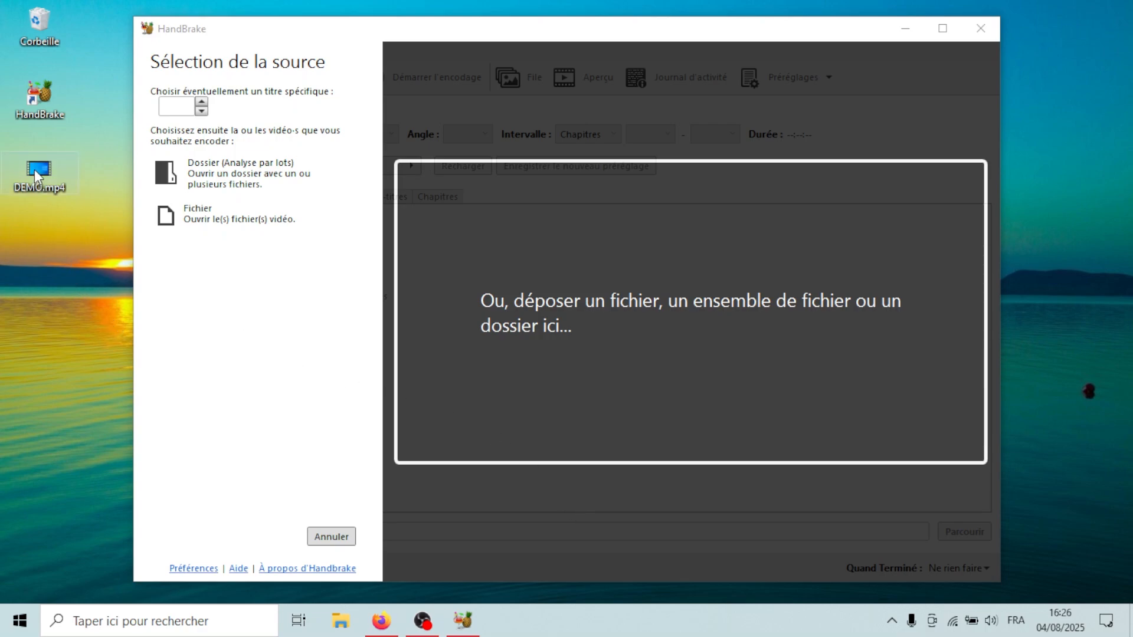
drag(34, 169, 501, 218)
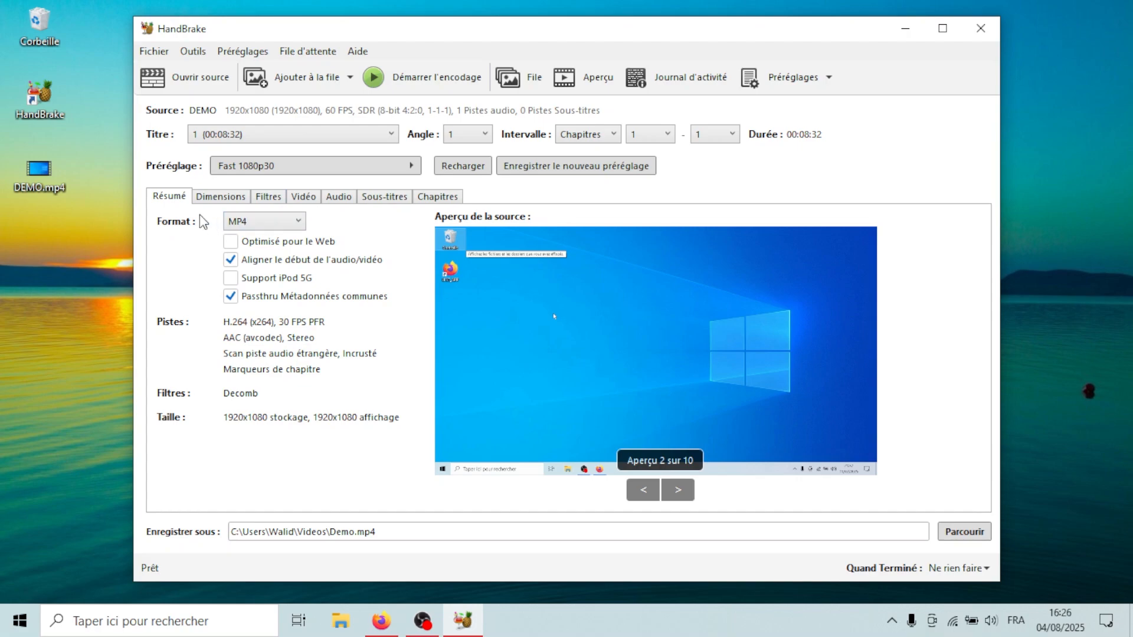
- Review the output format and video encoder choices, then set the output framerate to 60 FPS
click(242, 223)
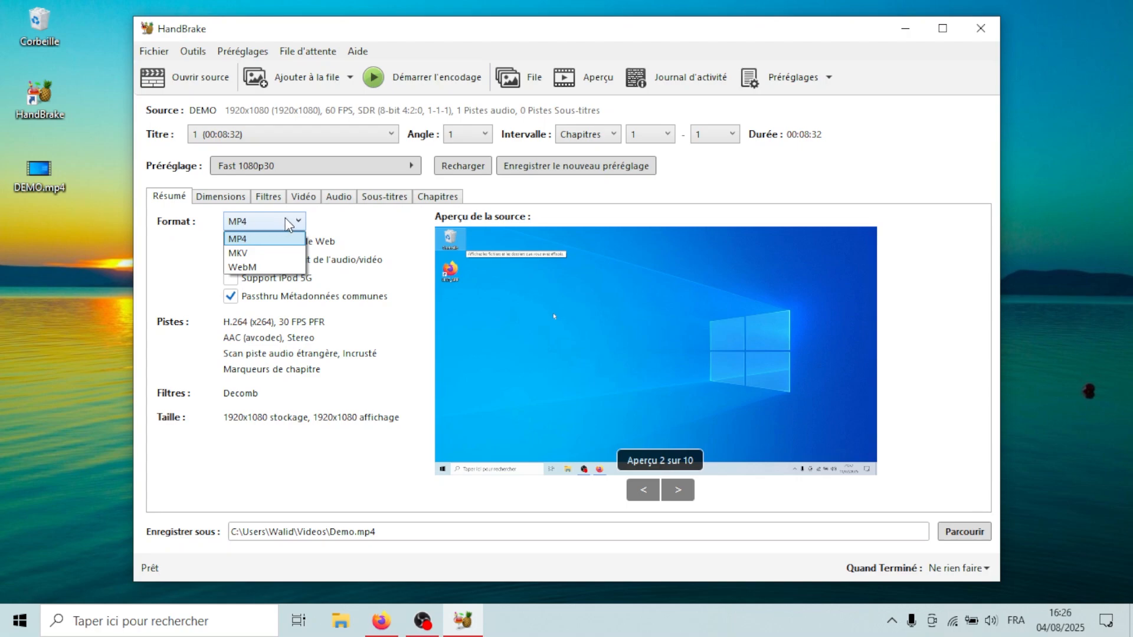
click(309, 202)
click(312, 203)
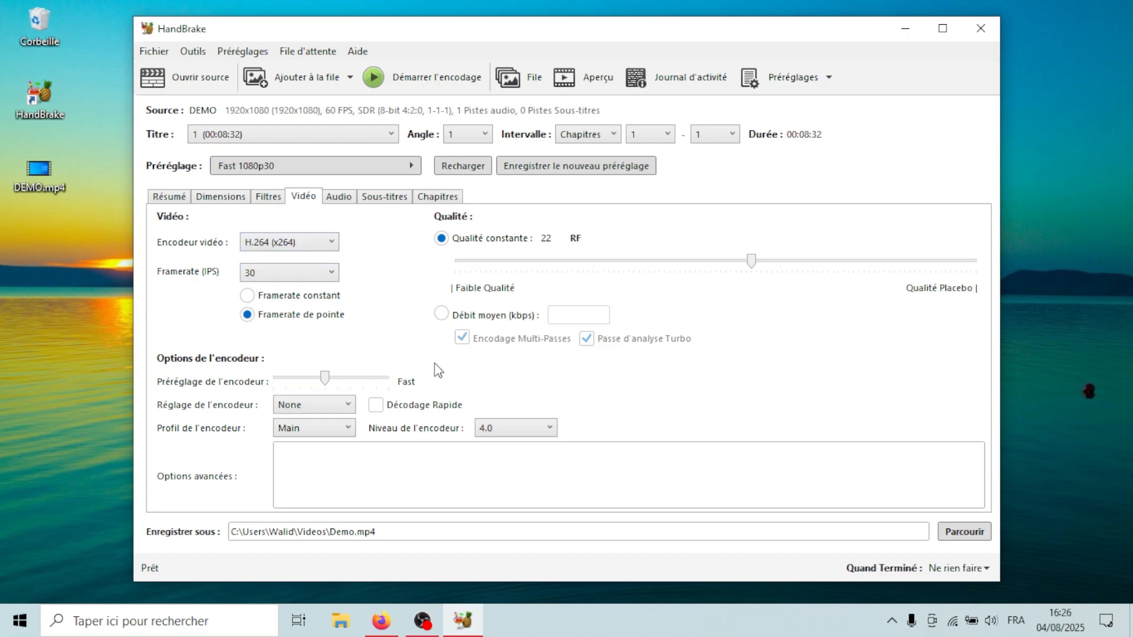
click(282, 244)
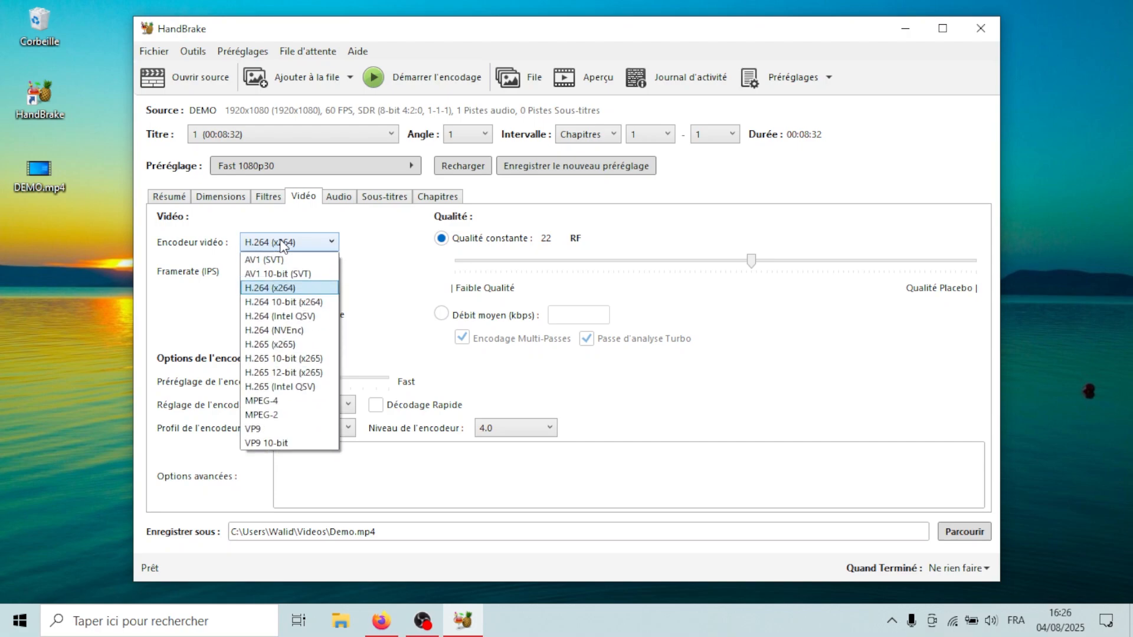
click(282, 244)
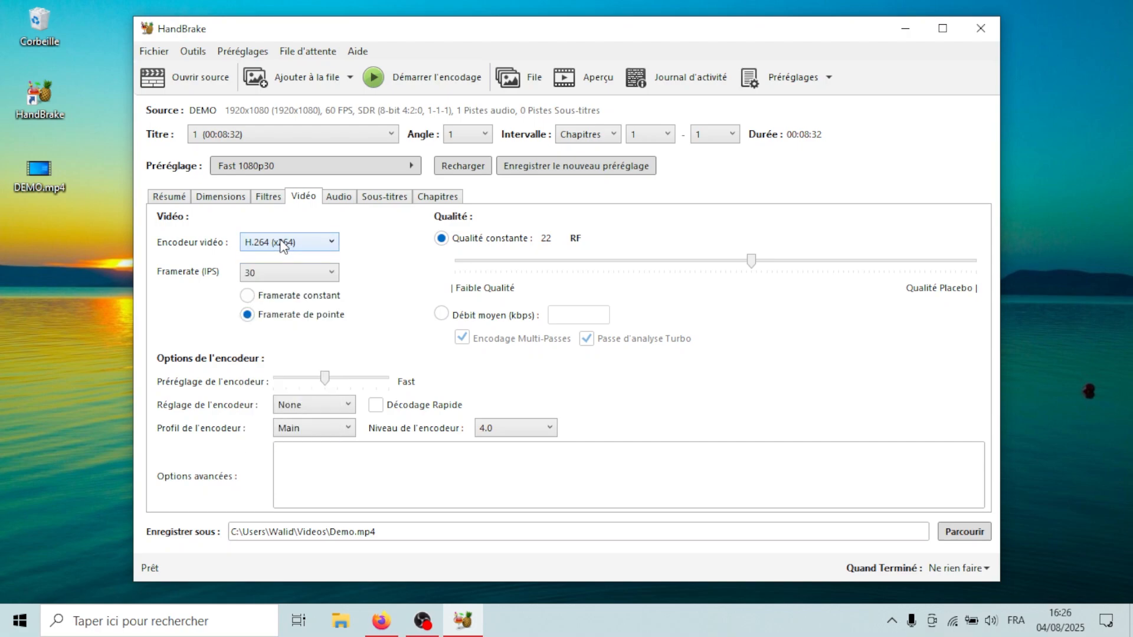
click(275, 273)
click(282, 404)
- Try different constant quality levels with the slider, returning it to RF 22
drag(750, 266, 854, 262)
drag(854, 262, 605, 268)
drag(600, 263, 602, 268)
drag(608, 266, 748, 290)
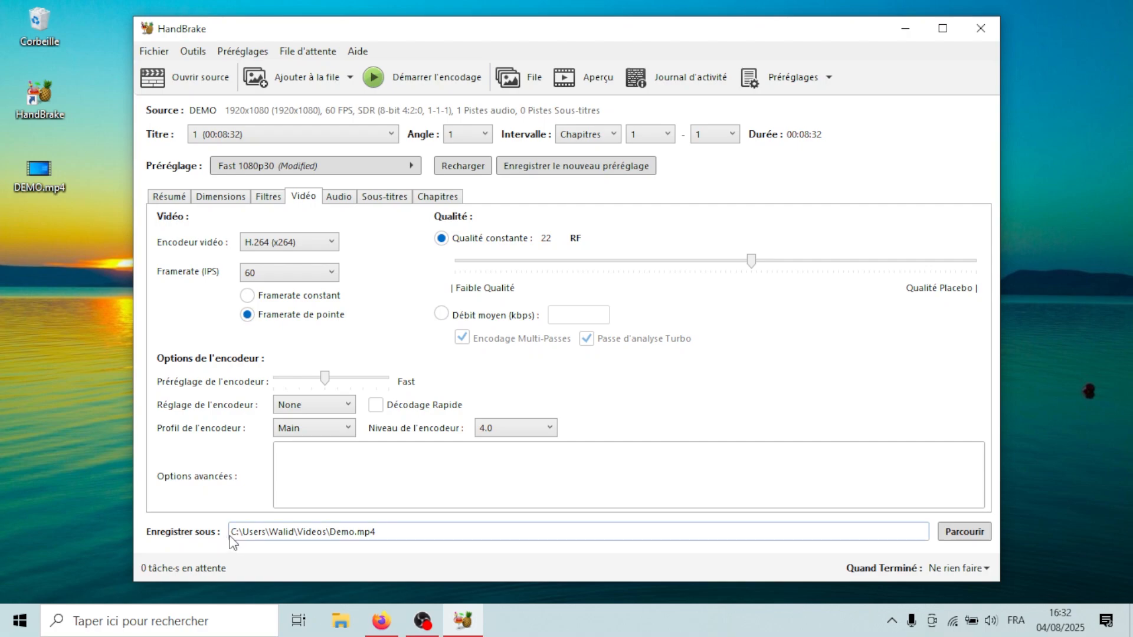
- Check the output path Demo.mp4 in the Videos folder and start the encode
double_click(297, 532)
drag(297, 533, 309, 531)
click(399, 80)
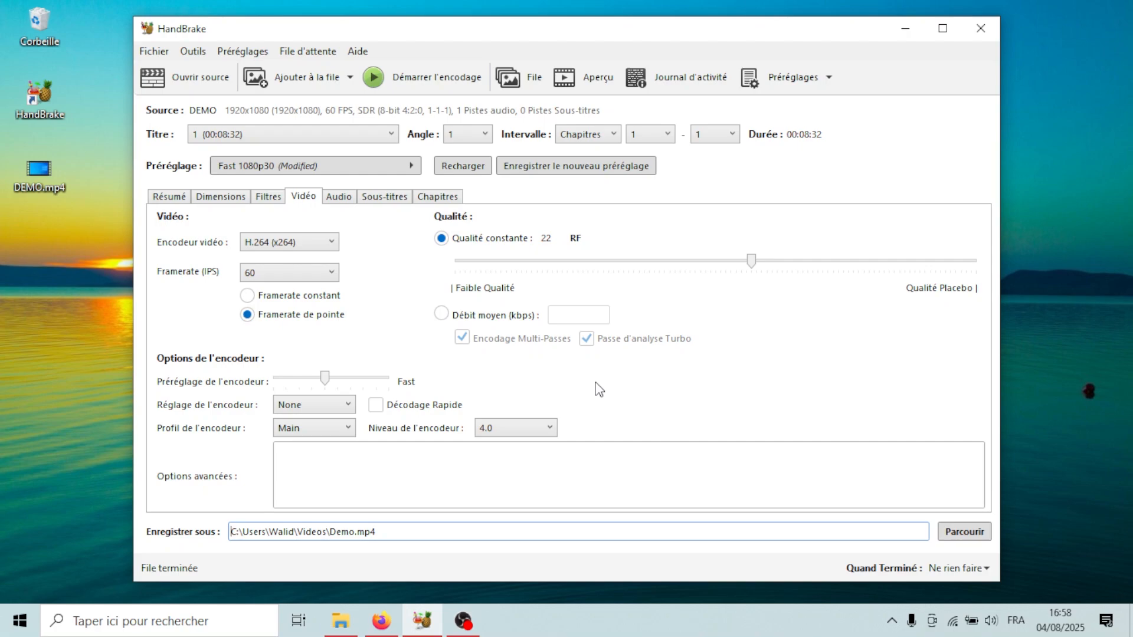
- Minimize HandBrake and open the properties of the original DEMO.mp4 on the desktop to check its size
click(910, 33)
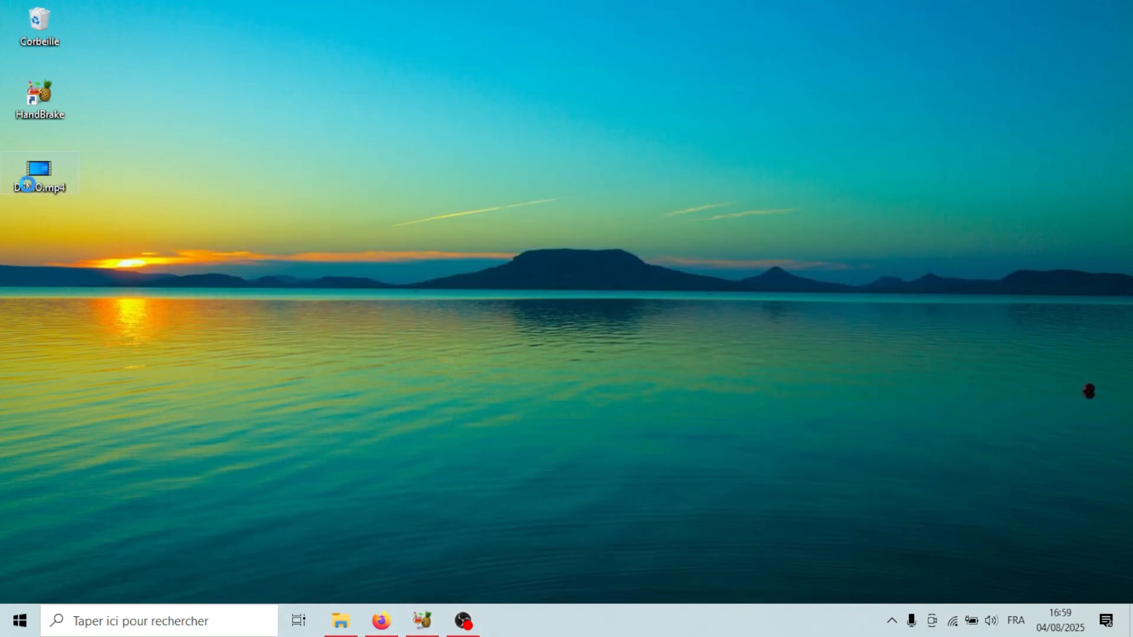
right_click(32, 179)
click(86, 524)
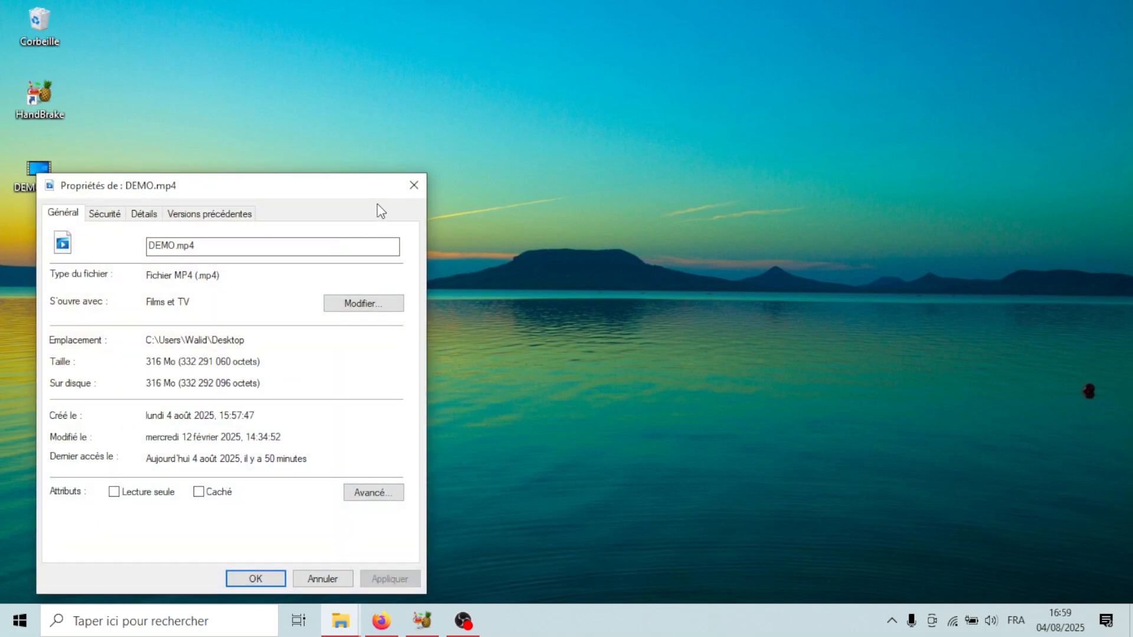
click(414, 186)
- Open the Videos folder and view the properties of the encoded Demo.mp4 to compare its size
click(340, 621)
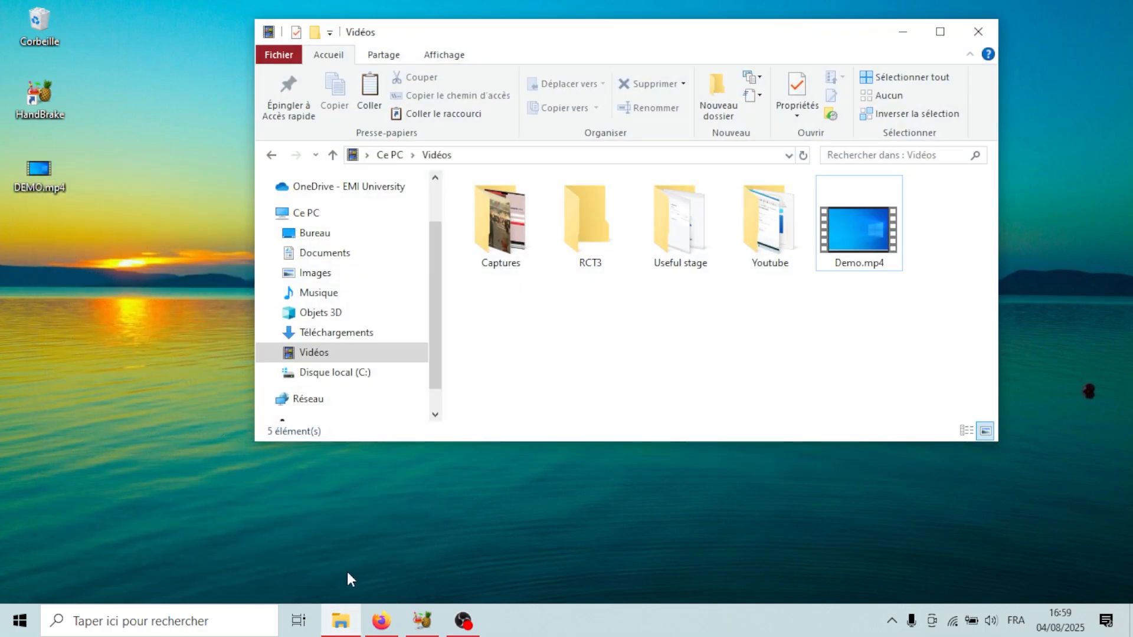
right_click(861, 233)
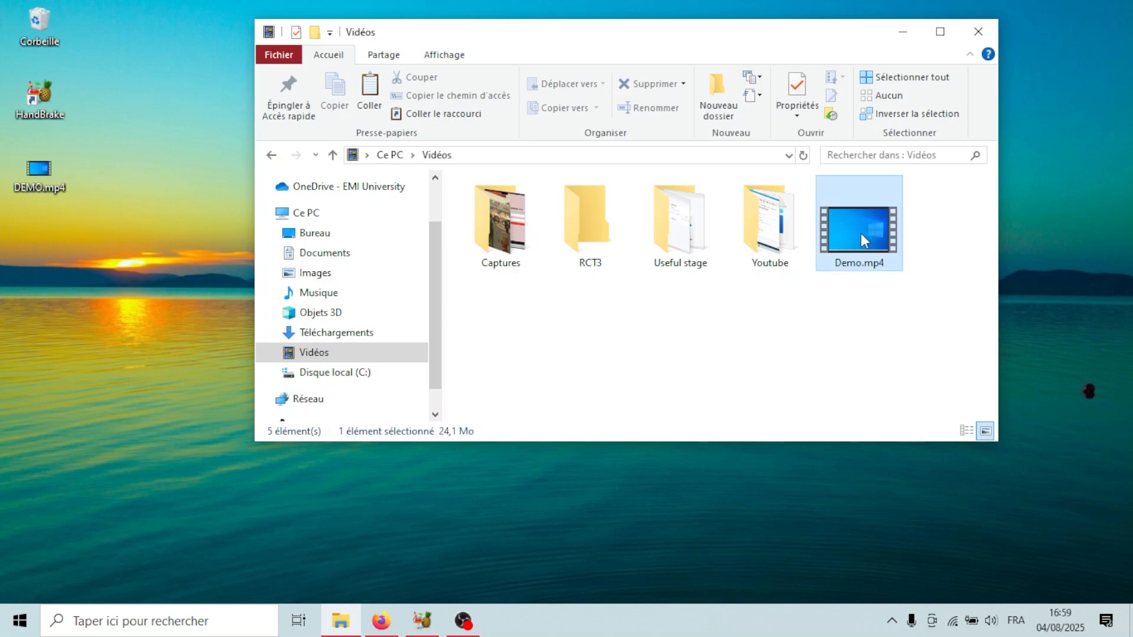
click(912, 584)
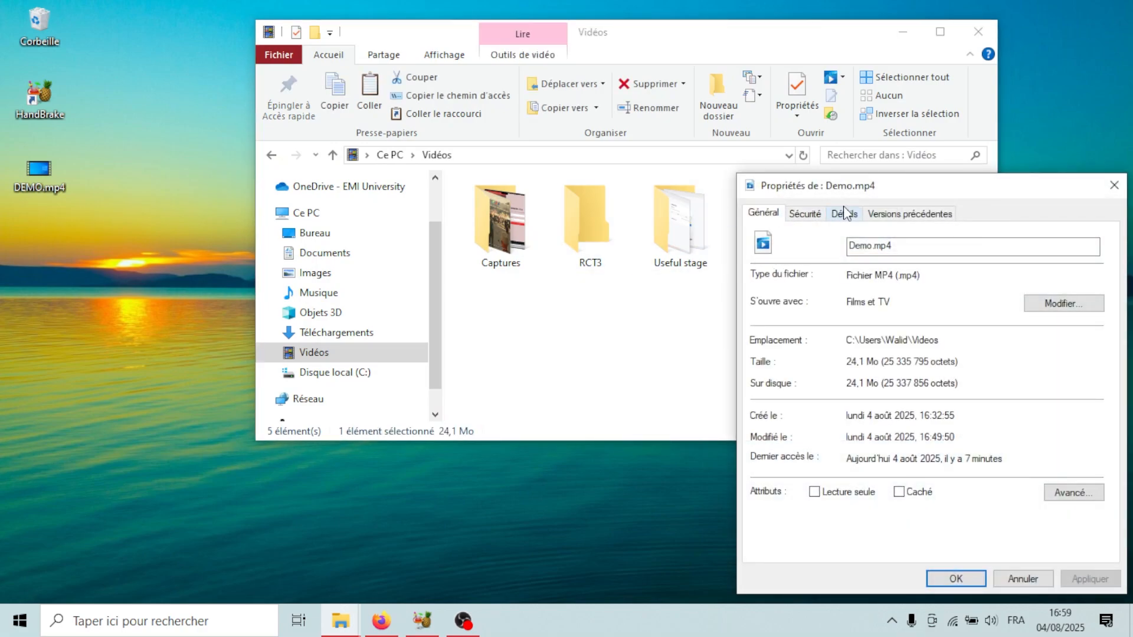
drag(868, 187, 770, 138)
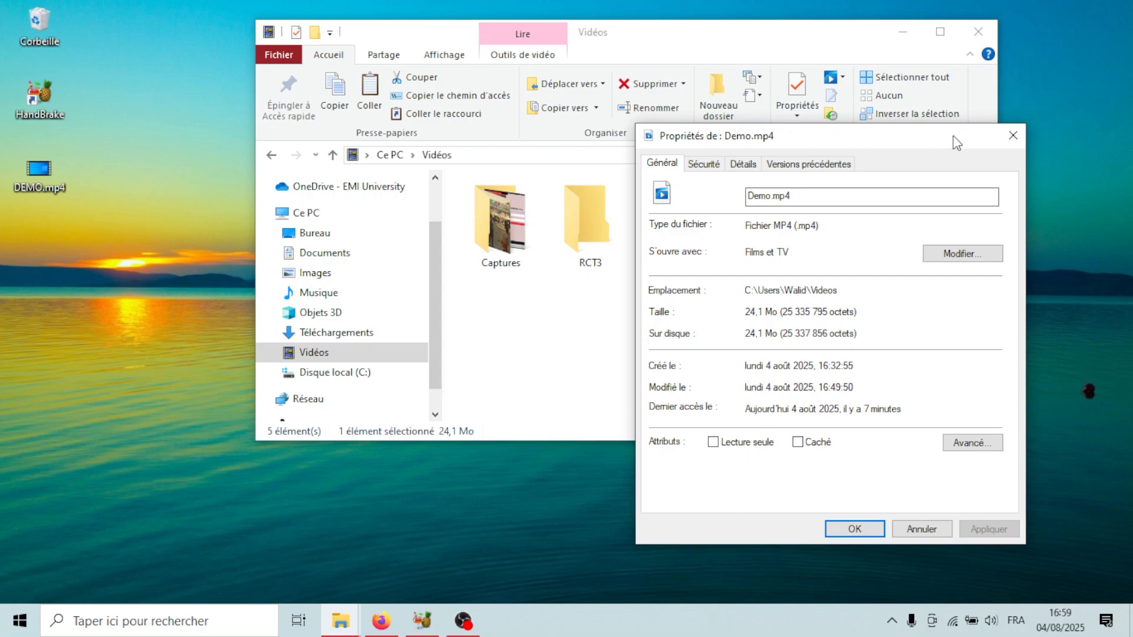
click(1013, 135)
click(903, 31)
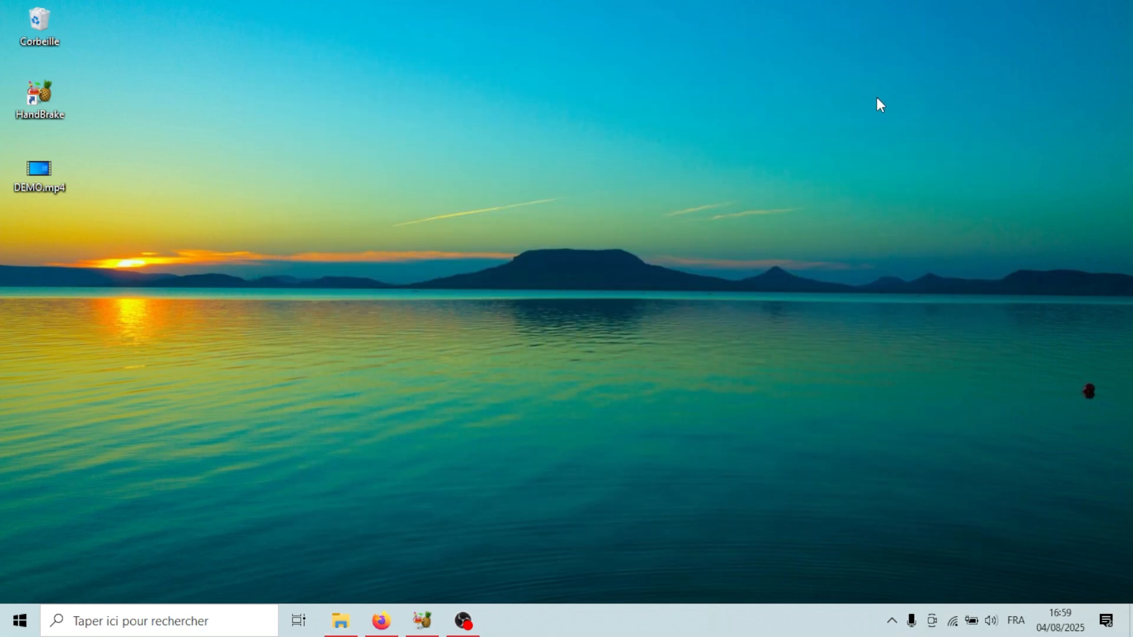
- Reopen the Videos folder, play the encoded Demo.mp4, and close the folder window
click(341, 621)
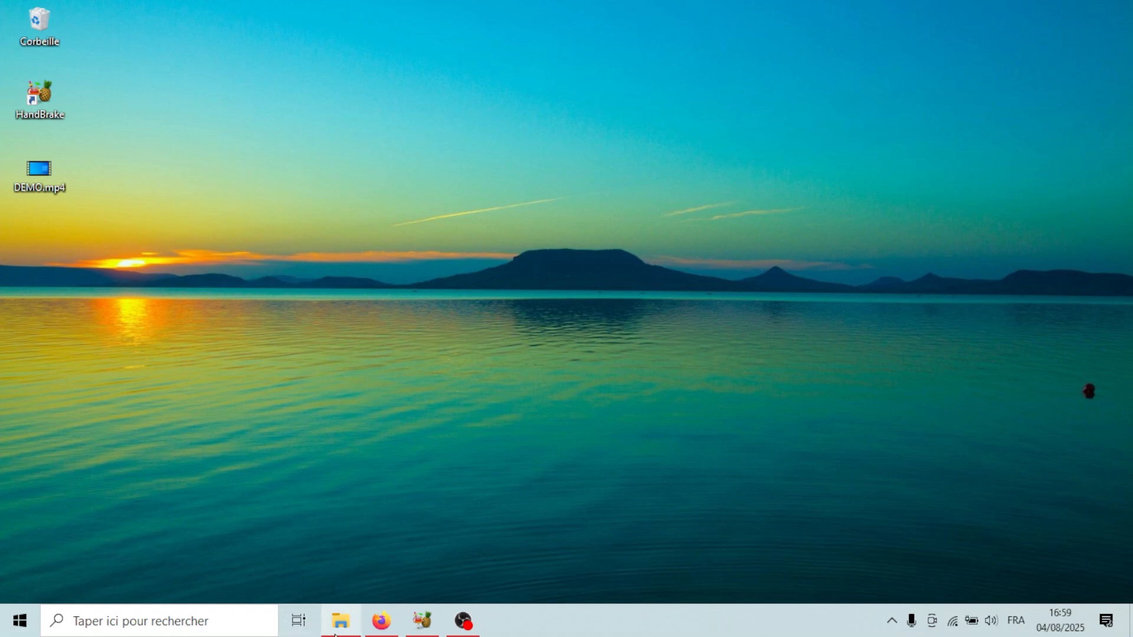
double_click(840, 259)
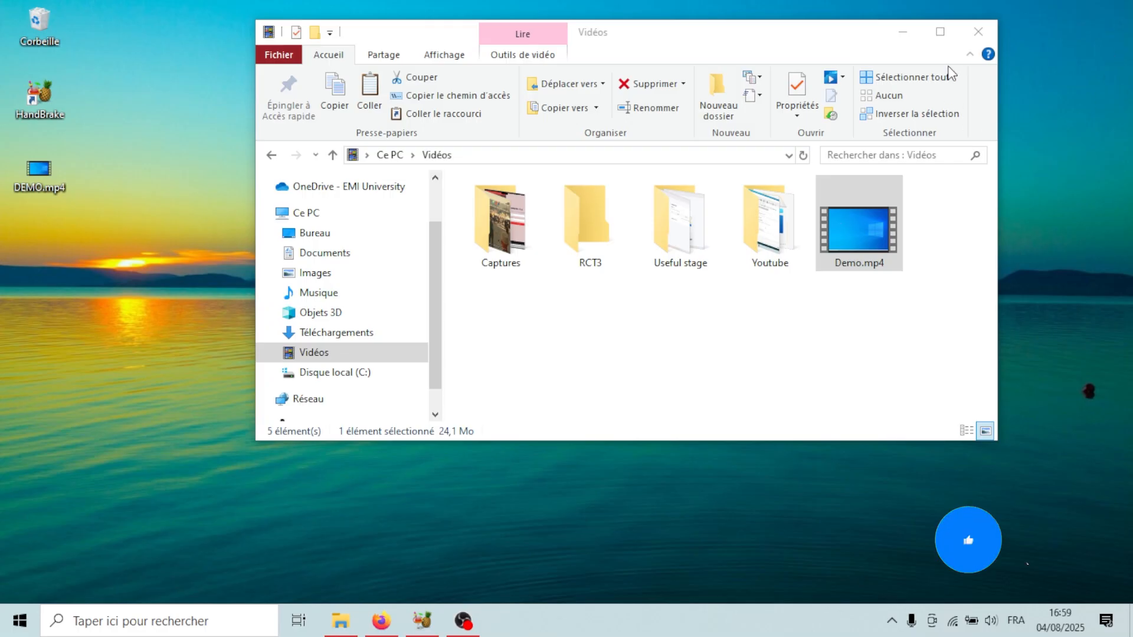
click(972, 30)
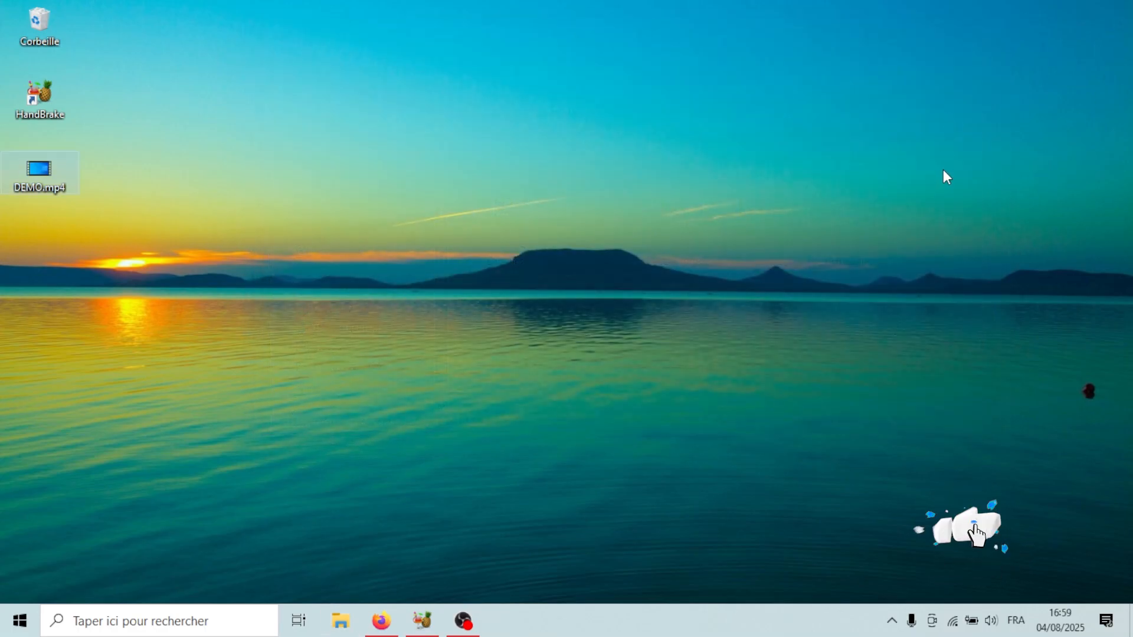